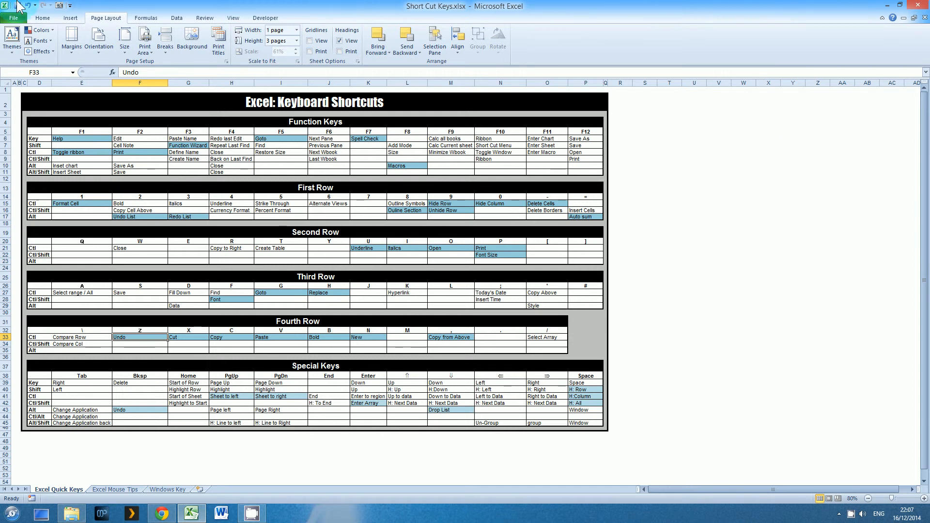
View the page options in the Page Setup dialog twice, closing it without changes each time
{"action": "left_click", "coordinate": [43, 18]}
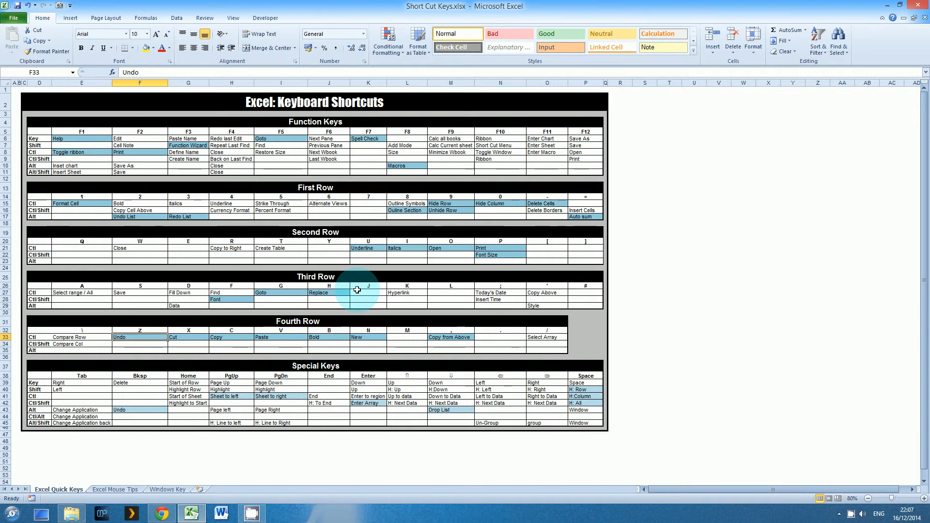
{"action": "key", "text": "alt+p"}
{"action": "key", "text": "s"}
{"action": "key", "text": "p"}
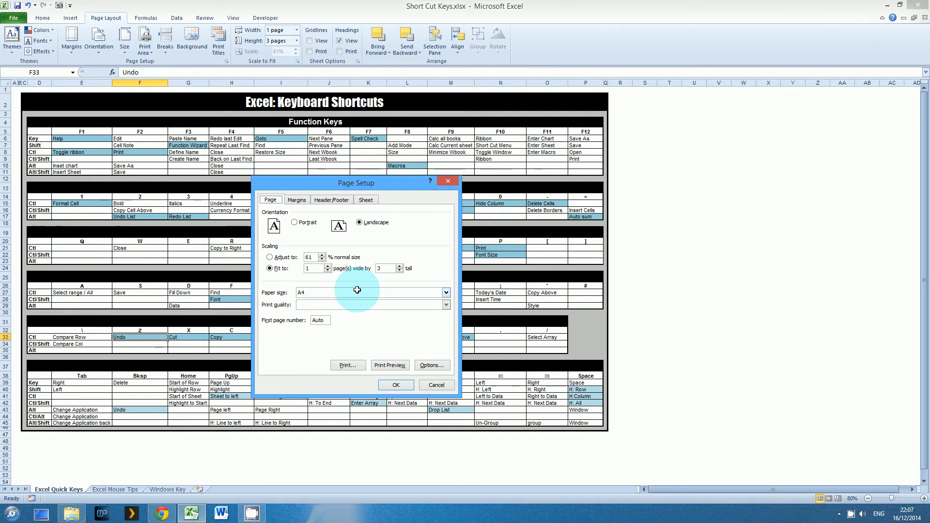
{"action": "key", "text": "Escape"}
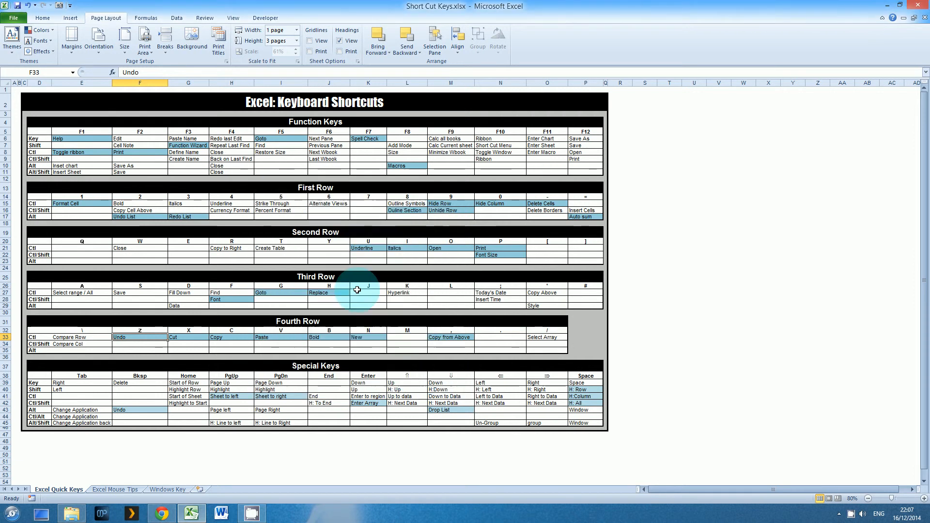
{"action": "key", "text": "alt"}
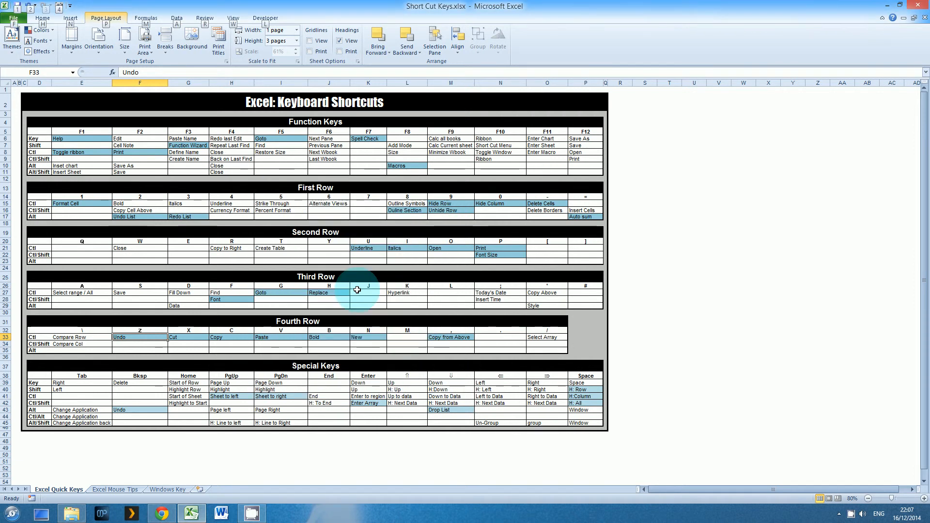
{"action": "key", "text": "p"}
{"action": "key", "text": "s"}
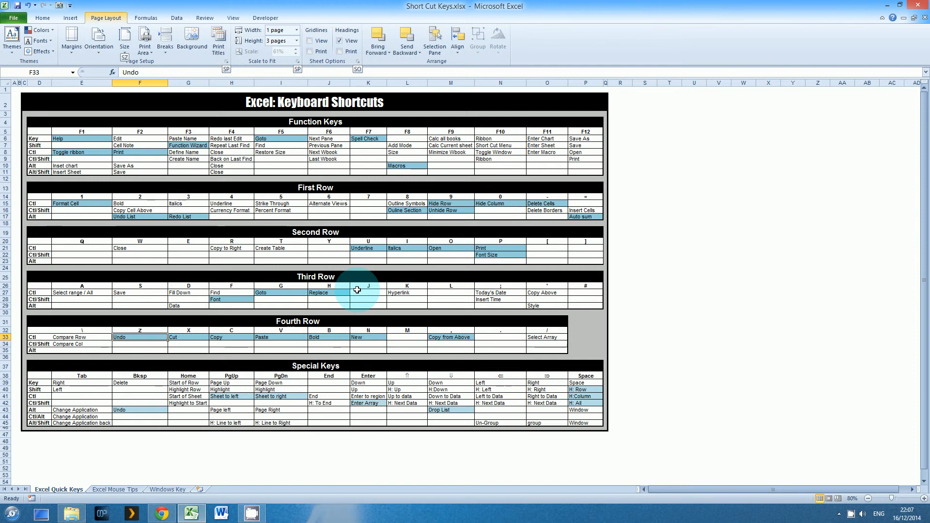
{"action": "key", "text": "p"}
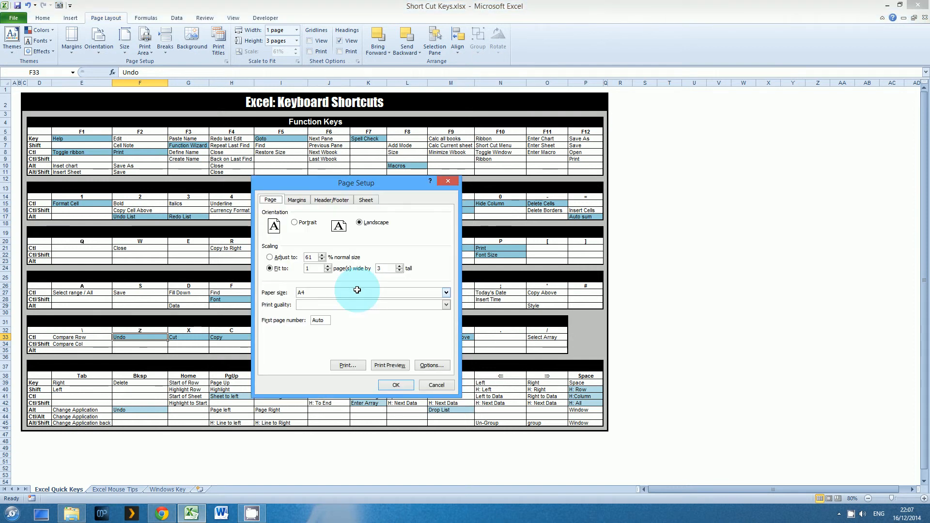
{"action": "key", "text": "Escape"}
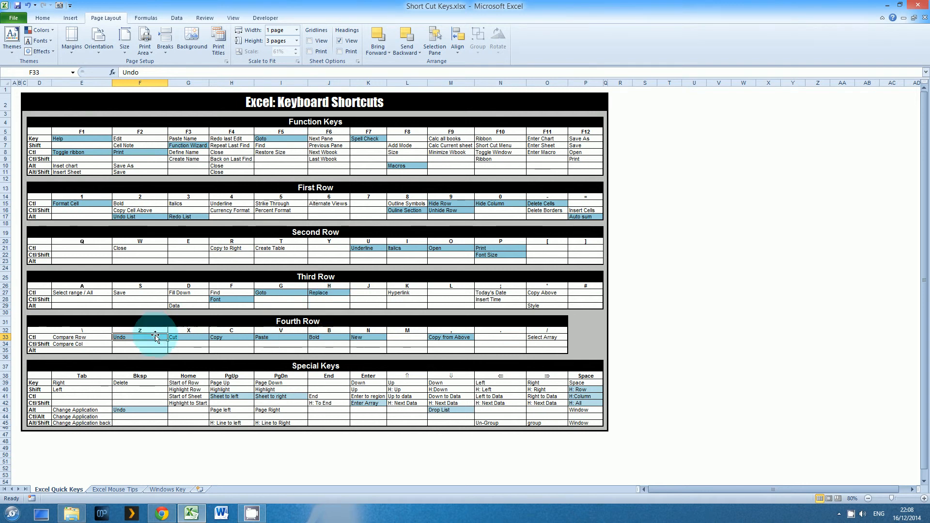
Enter 10 in the blank cell T20 beside the shortcut tables
{"action": "left_click", "coordinate": [180, 338]}
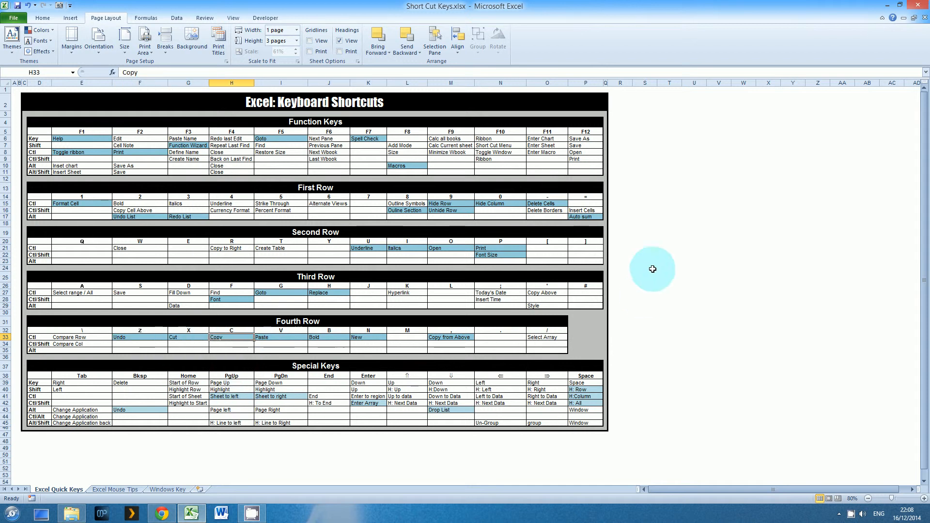
{"action": "left_click", "coordinate": [670, 241]}
{"action": "type", "text": "10"}
{"action": "key", "text": "ctrl+Return"}
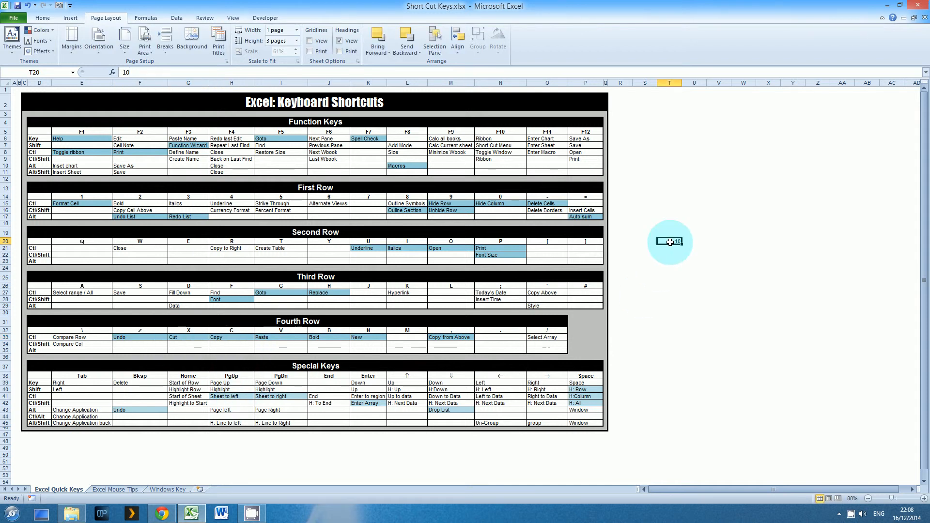
Copy cell T20 and paste it into T22
{"action": "key", "text": "ctrl+c"}
{"action": "key", "text": "Down"}
{"action": "key", "text": "Down"}
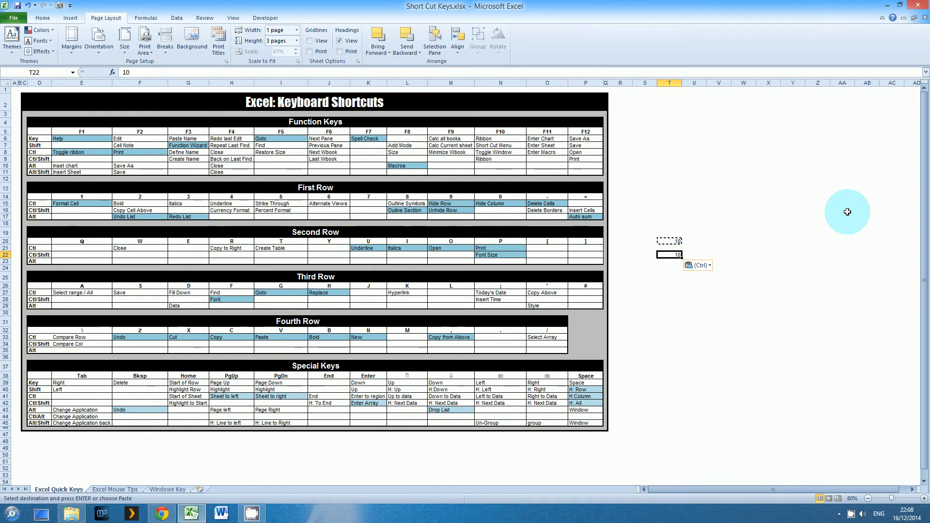
{"action": "key", "text": "Return"}
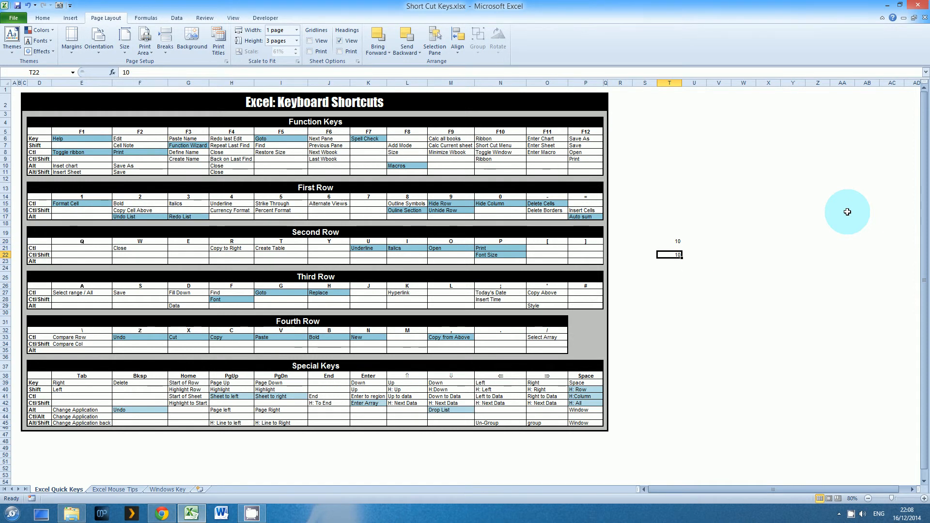
Cut the value from cell T20 and paste it into U22
{"action": "key", "text": "Up"}
{"action": "key", "text": "Up"}
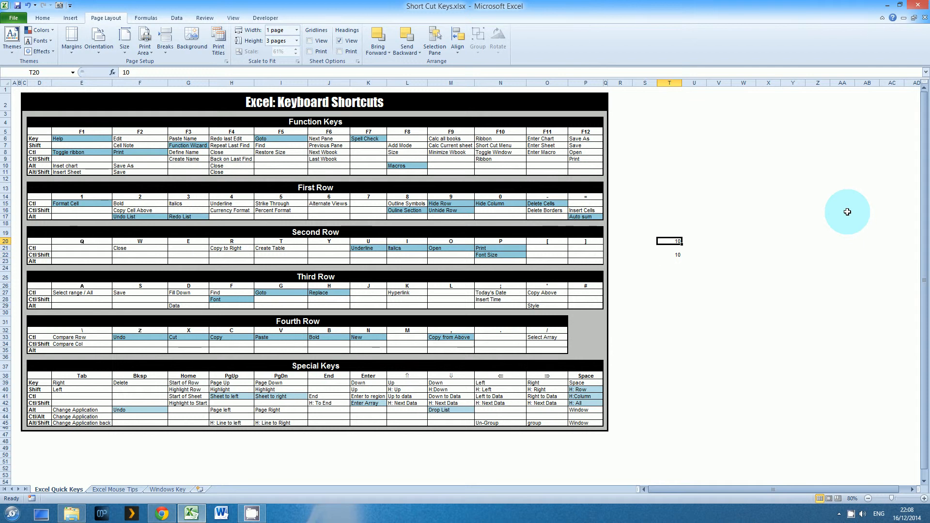
{"action": "key", "text": "ctrl+c"}
{"action": "key", "text": "Down"}
{"action": "key", "text": "Down"}
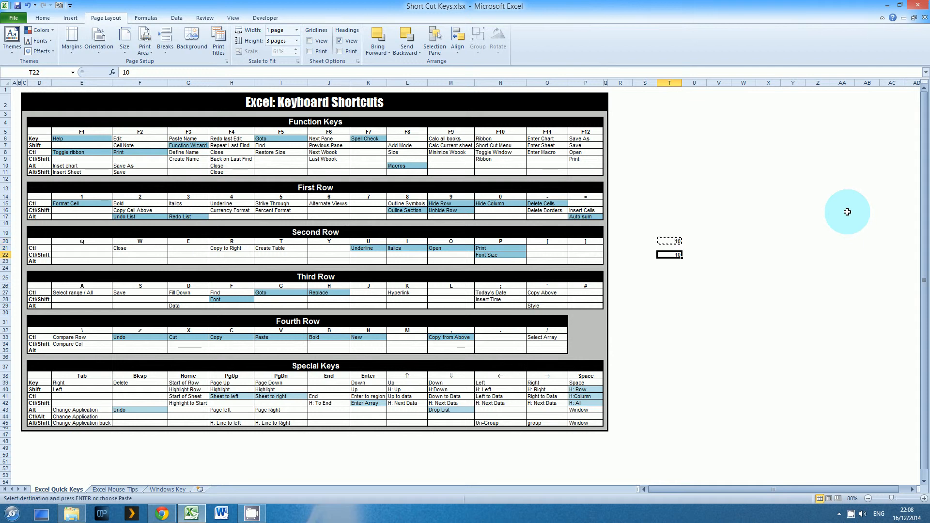
{"action": "key", "text": "Right"}
{"action": "key", "text": "Return"}
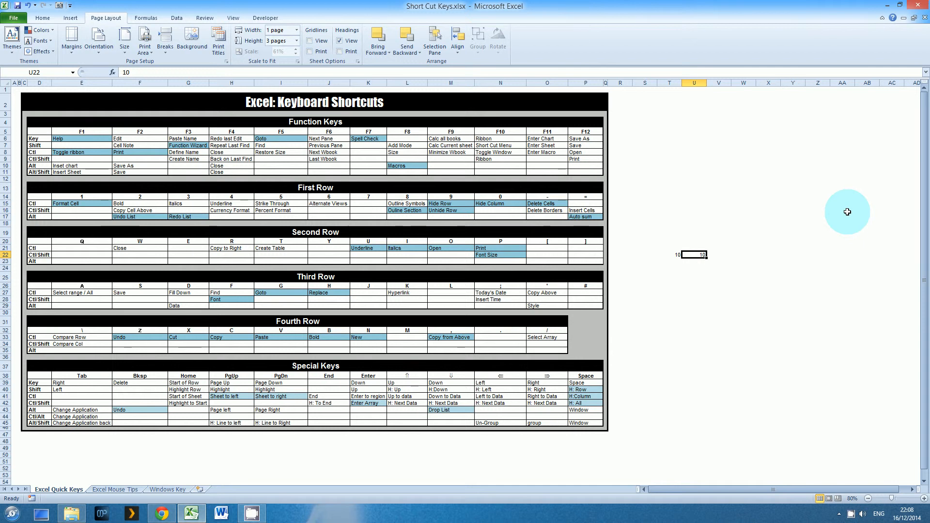
Clear the contents of cells T22:U22
{"action": "key", "text": "ctrl+b"}
{"action": "key", "text": "shift+Left"}
{"action": "key", "text": "Delete"}
{"action": "key", "text": "Left"}
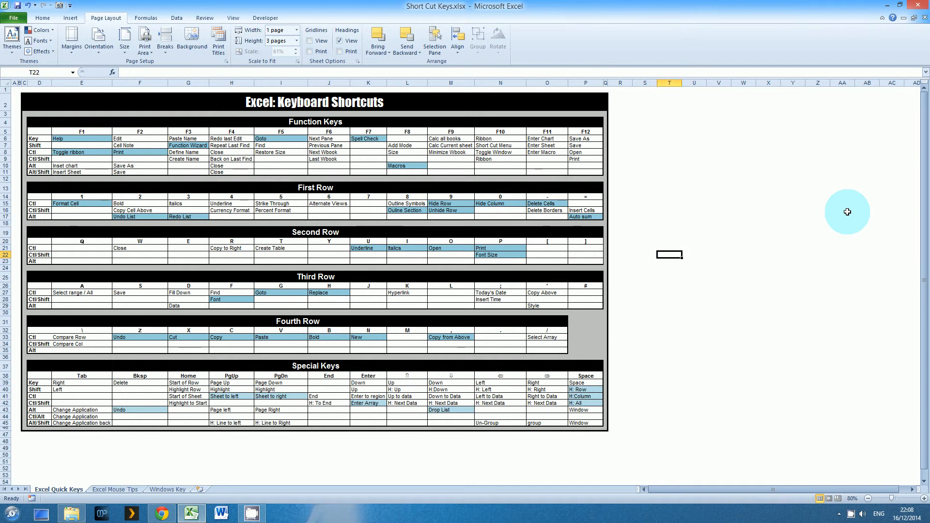
Enter the values 10, 12 and 13 down cells T15 to T17
{"action": "key", "text": "Left"}
{"action": "key", "text": "Left"}
{"action": "key", "text": "Left"}
{"action": "key", "text": "Up"}
{"action": "key", "text": "Up"}
{"action": "key", "text": "Up"}
{"action": "key", "text": "Up"}
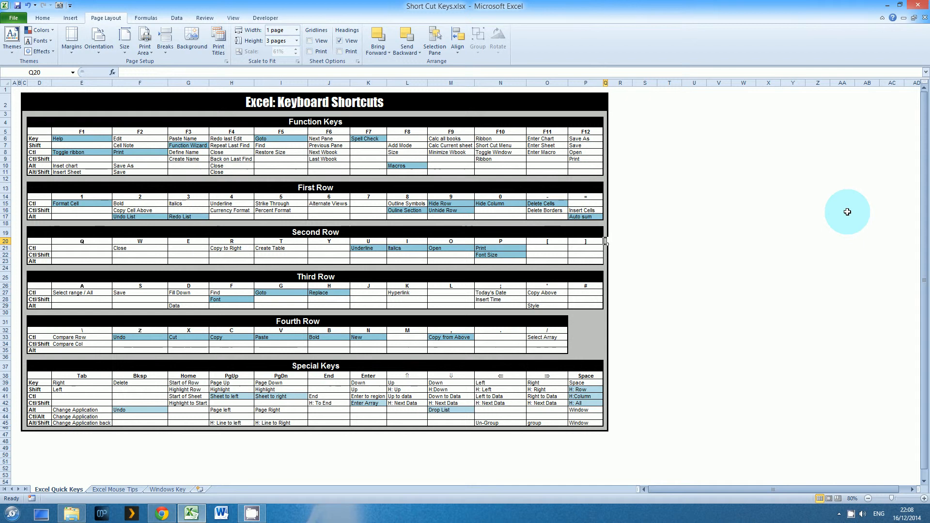
{"action": "key", "text": "Left"}
{"action": "key", "text": "Up"}
{"action": "key", "text": "Right"}
{"action": "key", "text": "Right"}
{"action": "key", "text": "Right"}
{"action": "key", "text": "Right"}
{"action": "key", "text": "Up"}
{"action": "key", "text": "Up"}
{"action": "type", "text": "10"}
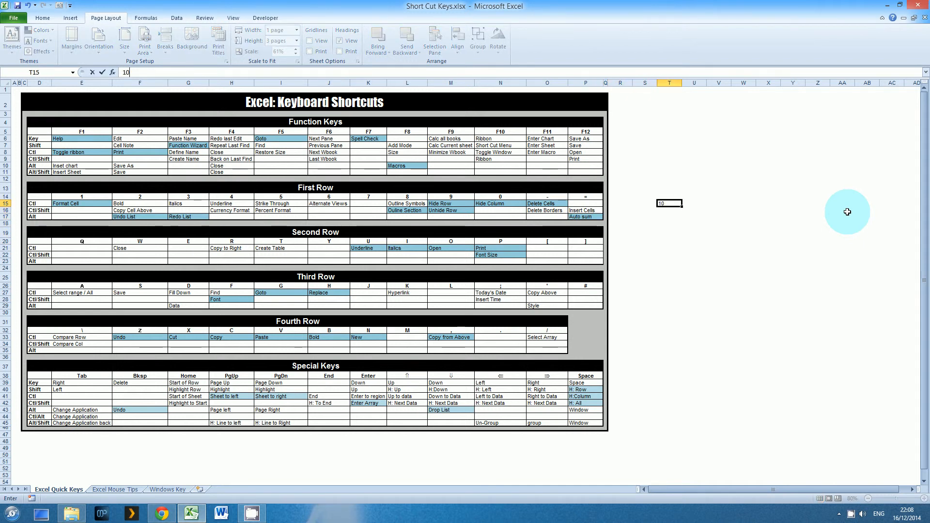
{"action": "key", "text": "Return"}
{"action": "type", "text": "12"}
{"action": "key", "text": "Return"}
{"action": "type", "text": "13"}
{"action": "key", "text": "Return"}
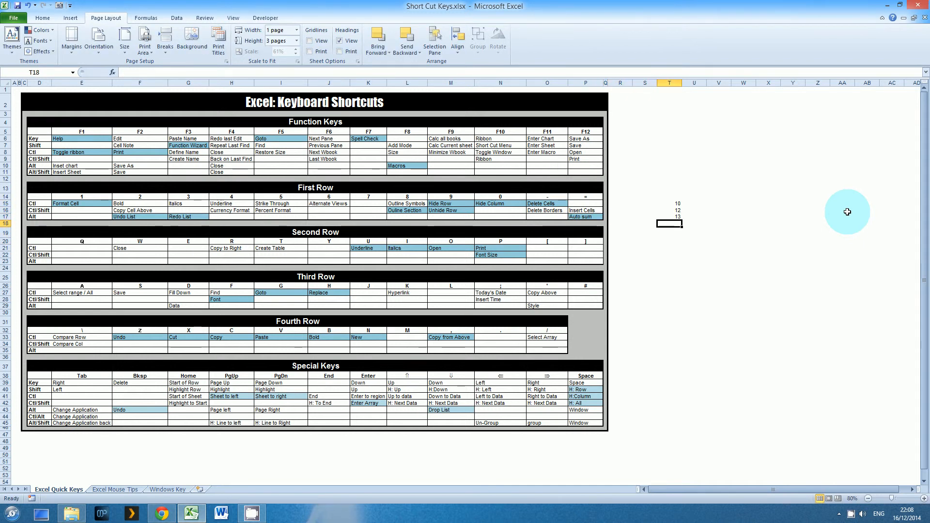
Insert an AutoSum formula in T18 that totals T15:T17 and reselect that cell
{"action": "key", "text": "alt+equal"}
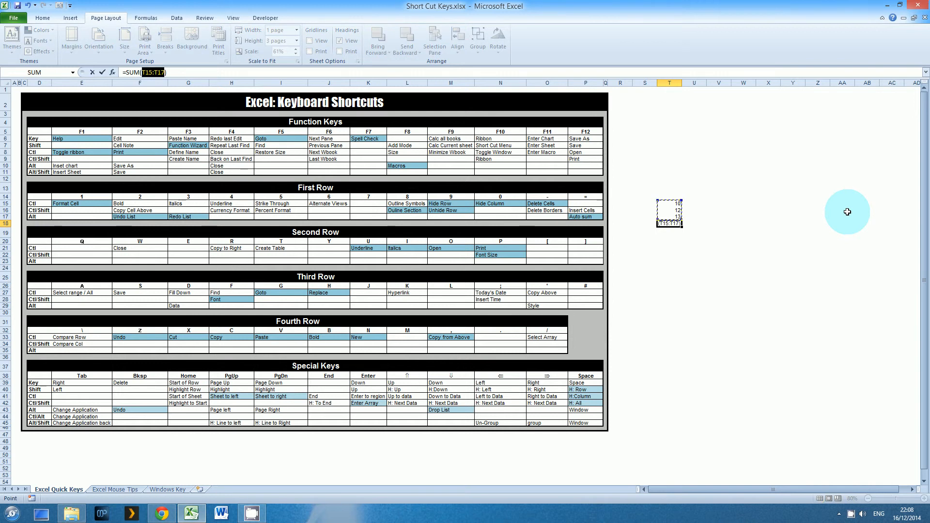
{"action": "key", "text": "Return"}
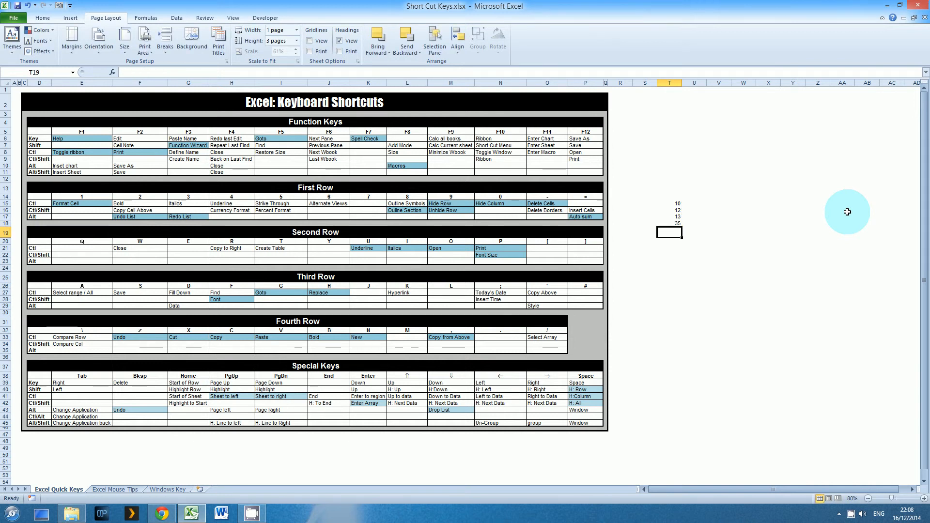
{"action": "key", "text": "Up"}
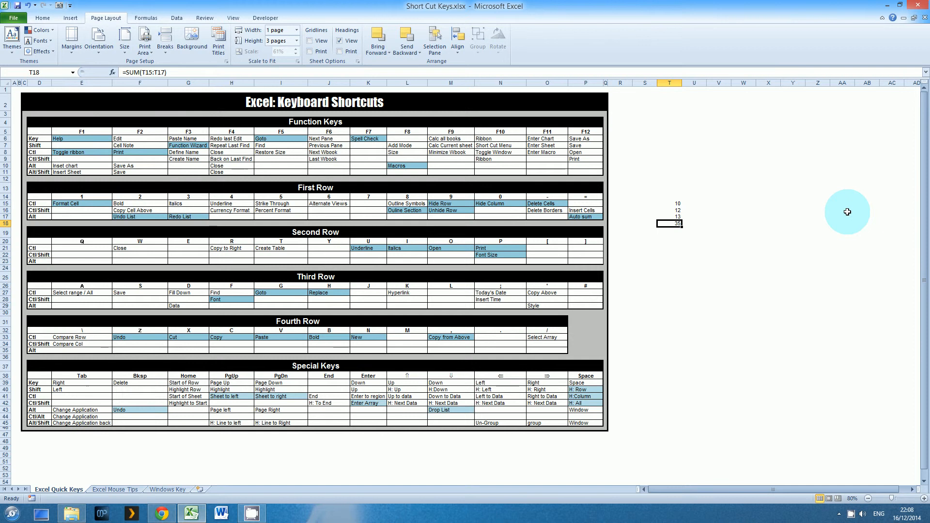
Remove the three numbers and their total from cells T15:T18
{"action": "key", "text": "Up"}
{"action": "key", "text": "Up"}
{"action": "key", "text": "Up"}
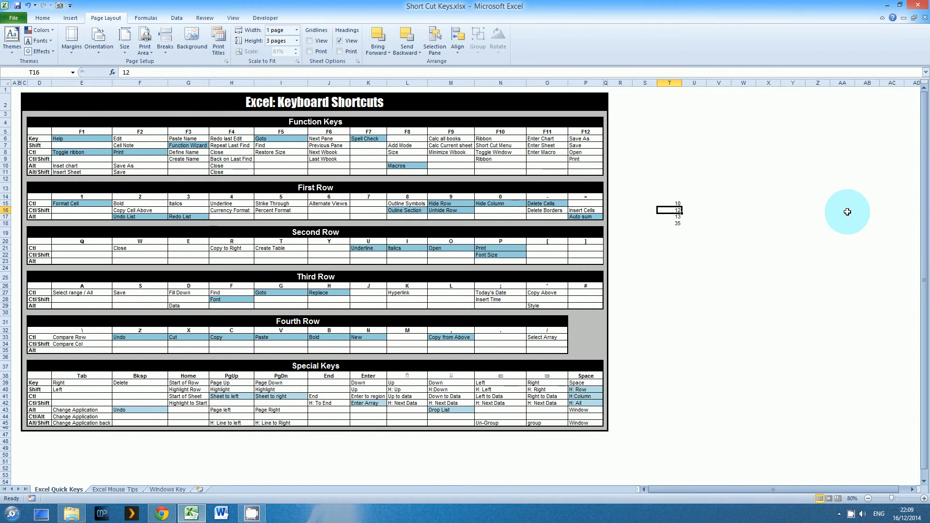
{"action": "key", "text": "shift+Down"}
{"action": "key", "text": "shift+Down"}
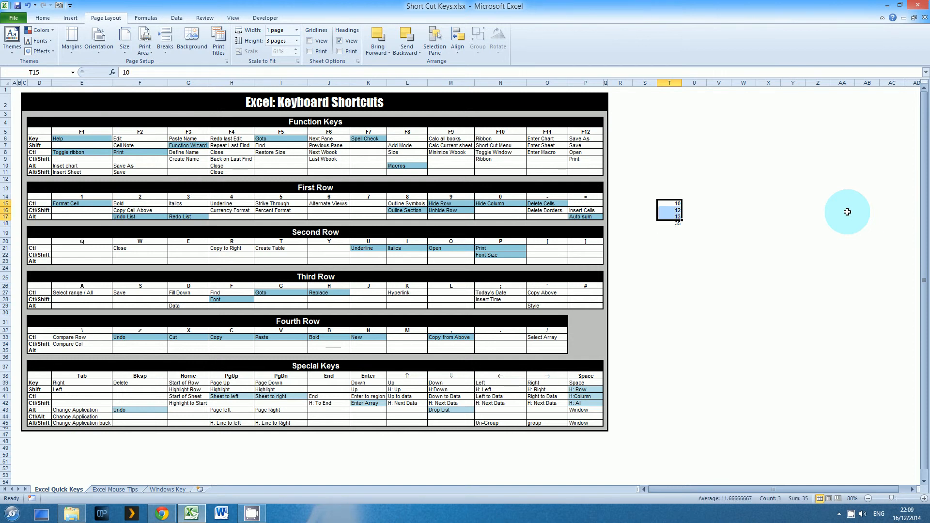
{"action": "key", "text": "ctrl+z"}
{"action": "key", "text": "ctrl+z"}
{"action": "key", "text": "ctrl+z"}
{"action": "key", "text": "ctrl+z"}
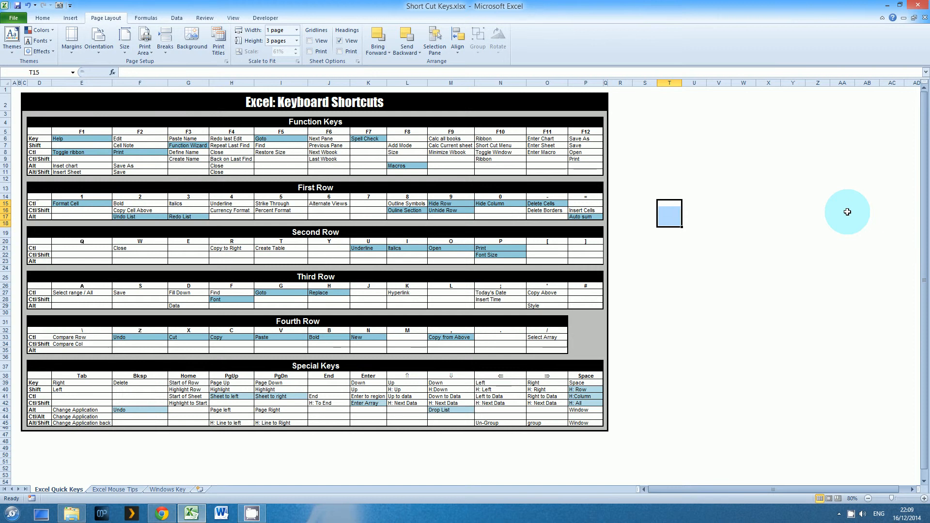
Enter 12 in cell T16 and repeat it in T17, T18 and T19 by copying each cell from above
{"action": "key", "text": "ctrl+y"}
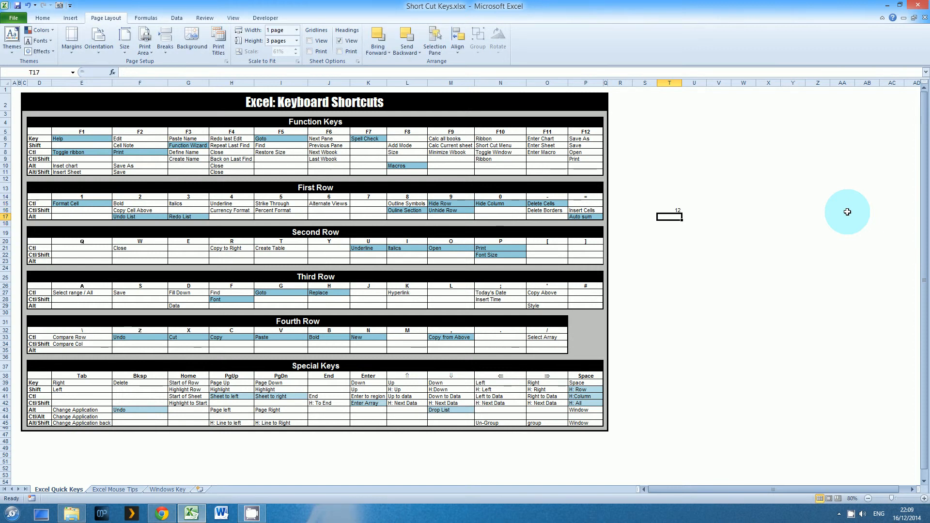
{"action": "left_click", "coordinate": [436, 338]}
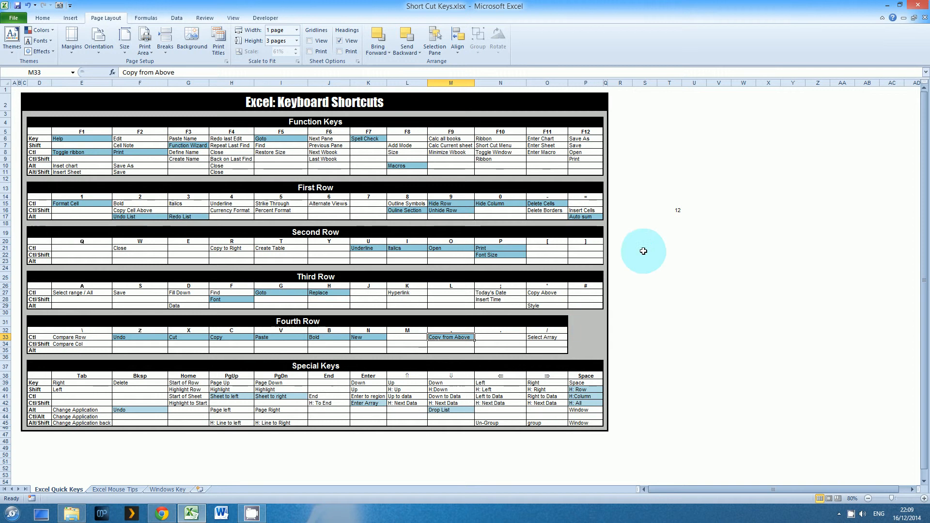
{"action": "left_click", "coordinate": [669, 216]}
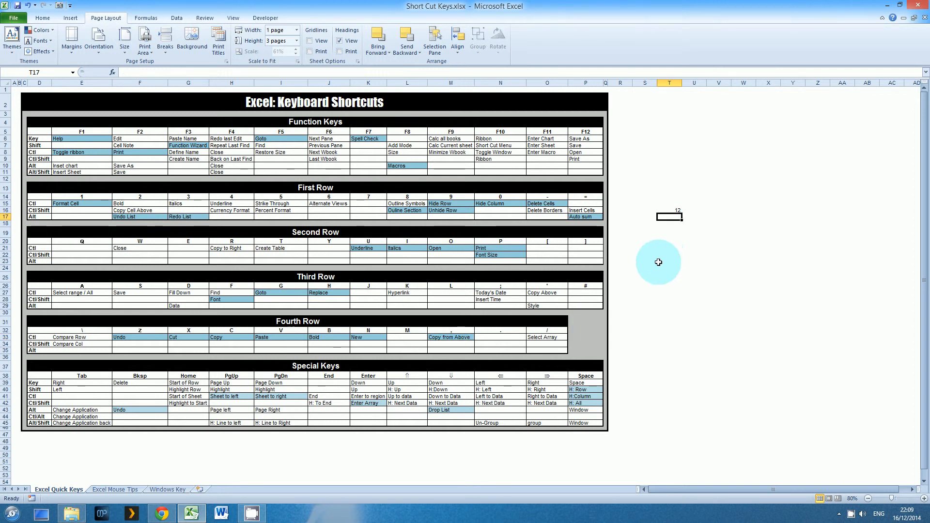
{"action": "key", "text": "ctrl+apostrophe"}
{"action": "key", "text": "Return"}
{"action": "key", "text": "ctrl+apostrophe"}
{"action": "key", "text": "Return"}
{"action": "key", "text": "ctrl+apostrophe"}
{"action": "key", "text": "shift+Return"}
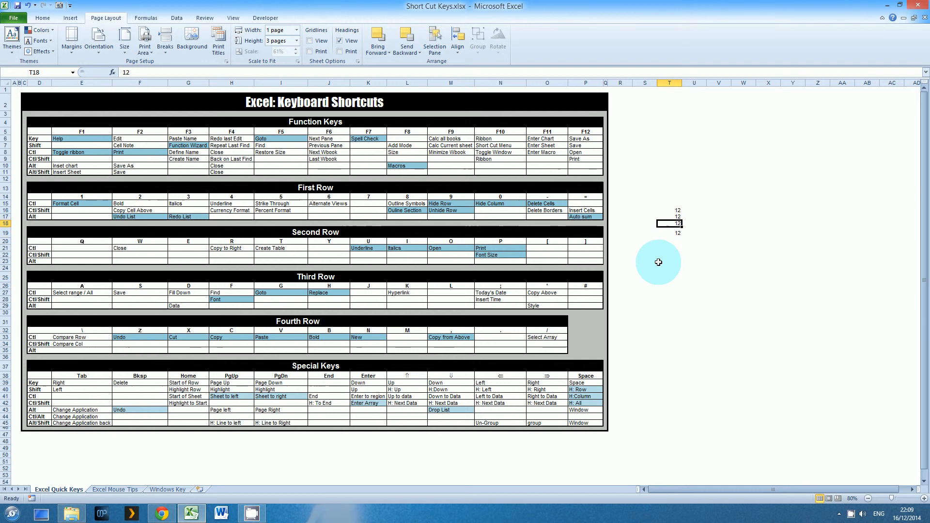
Select cells T16:T20 and clear their contents
{"action": "key", "text": "Up"}
{"action": "key", "text": "Up"}
{"action": "key", "text": "shift+Down"}
{"action": "key", "text": "shift+Down"}
{"action": "key", "text": "Delete"}
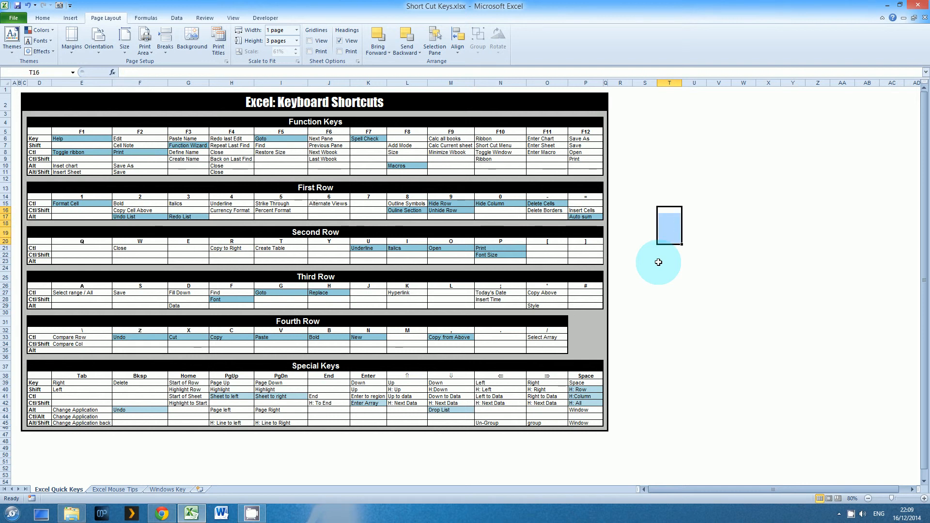
Select the Spell Check cell K6 in the Function Keys table
{"action": "key", "text": "Left"}
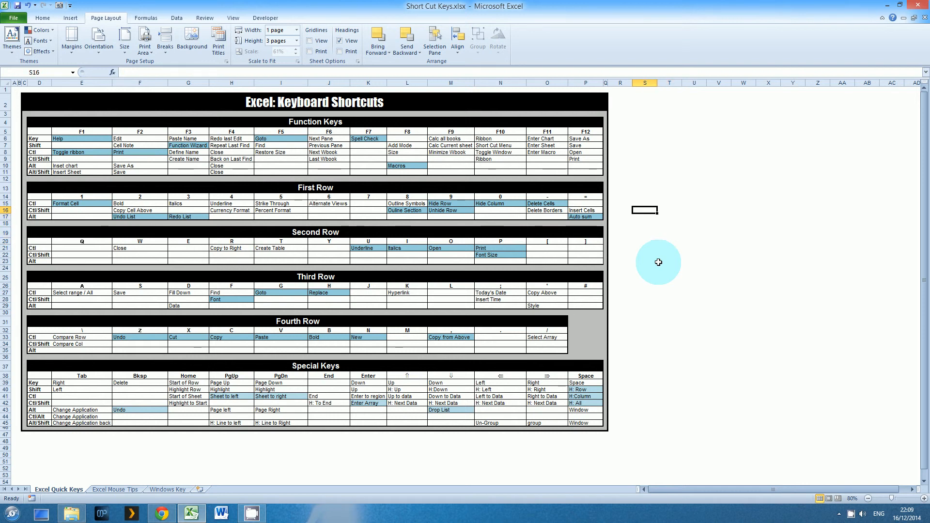
{"action": "key", "text": "Left"}
{"action": "key", "text": "Left"}
{"action": "key", "text": "Left"}
{"action": "key", "text": "Left"}
{"action": "key", "text": "Left"}
{"action": "key", "text": "Left"}
{"action": "key", "text": "Left"}
{"action": "key", "text": "Left"}
{"action": "key", "text": "Left"}
{"action": "key", "text": "Left"}
{"action": "key", "text": "Up"}
{"action": "key", "text": "Up"}
{"action": "key", "text": "Up"}
{"action": "key", "text": "Up"}
{"action": "key", "text": "Up"}
{"action": "key", "text": "Up"}
{"action": "key", "text": "Up"}
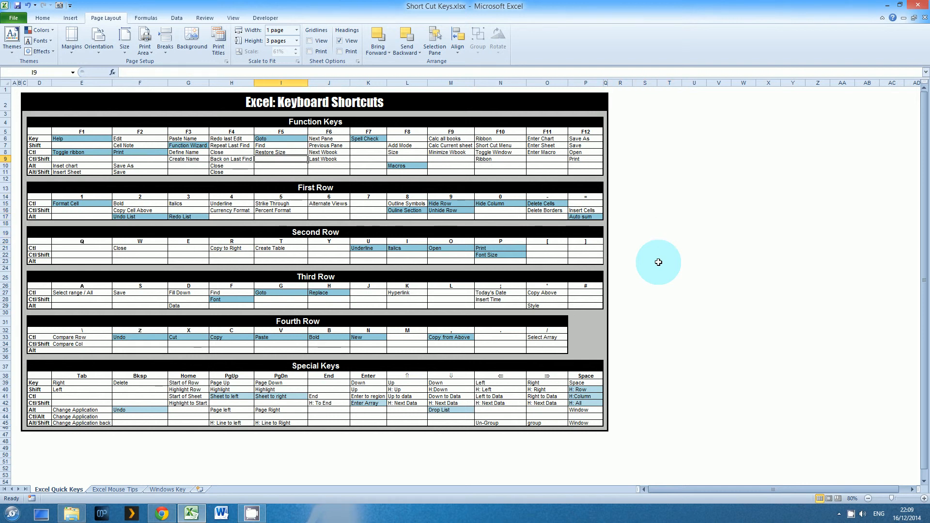
{"action": "key", "text": "Up"}
{"action": "key", "text": "Up"}
{"action": "key", "text": "Up"}
{"action": "key", "text": "Right"}
{"action": "key", "text": "Right"}
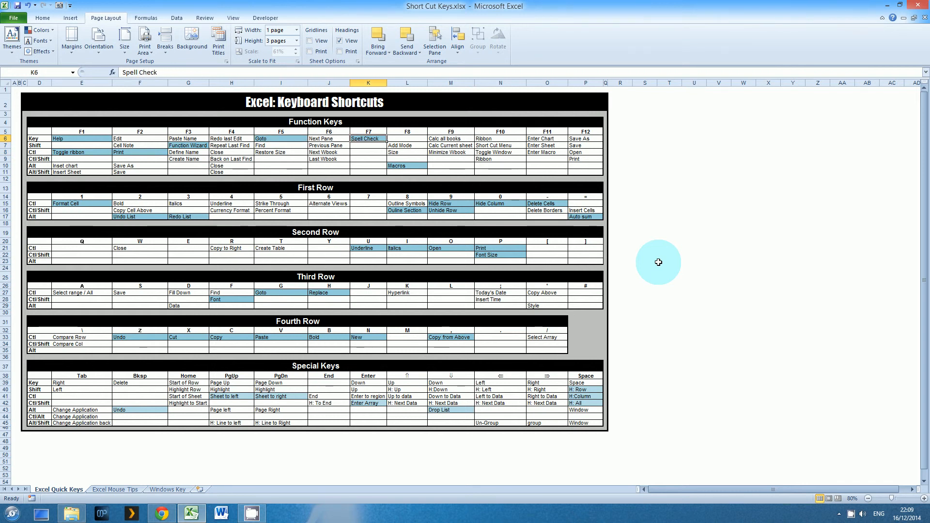
View the print preview of the shortcuts sheet and the Format Cells font settings for cell K6, leaving both without changes
{"action": "key", "text": "ctrl+p"}
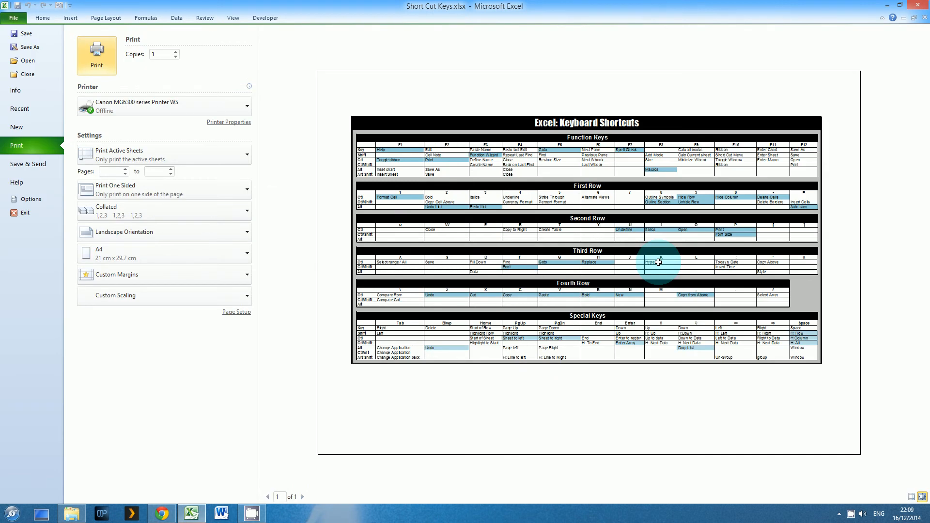
{"action": "key", "text": "Escape"}
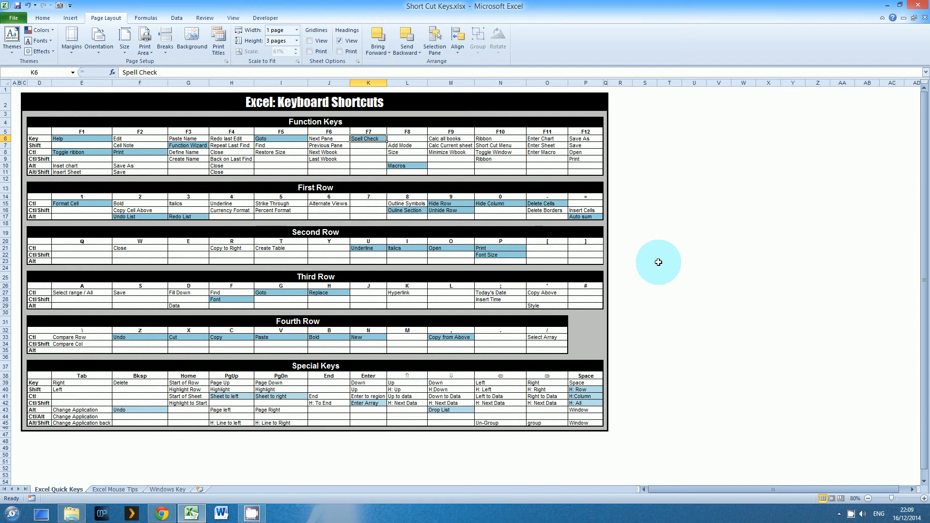
{"action": "key", "text": "ctrl+1"}
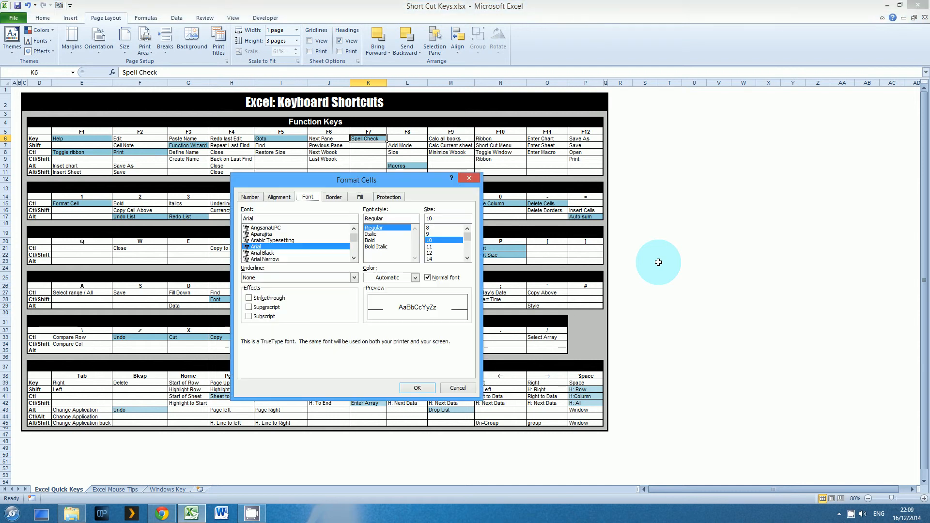
{"action": "key", "text": "Escape"}
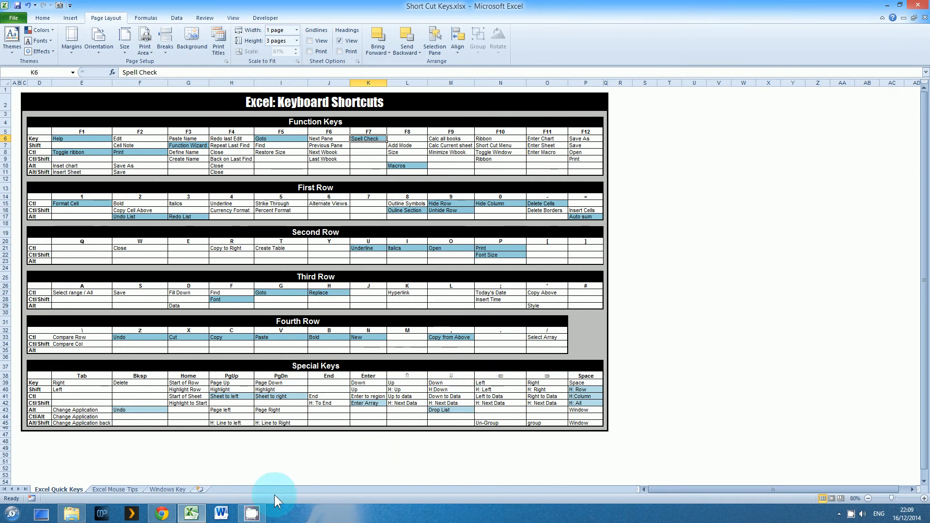
Display the Excel Mouse Tips sheet and select the Move with Menu entry in cell E6
{"action": "left_click", "coordinate": [120, 489]}
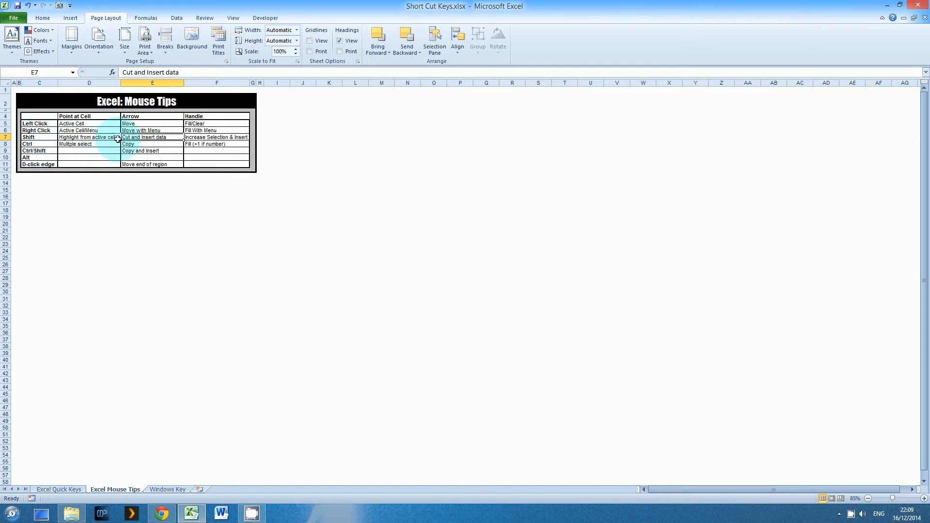
{"action": "left_click_drag", "start_coordinate": [118, 138], "coordinate": [88, 125]}
{"action": "left_click", "coordinate": [132, 131]}
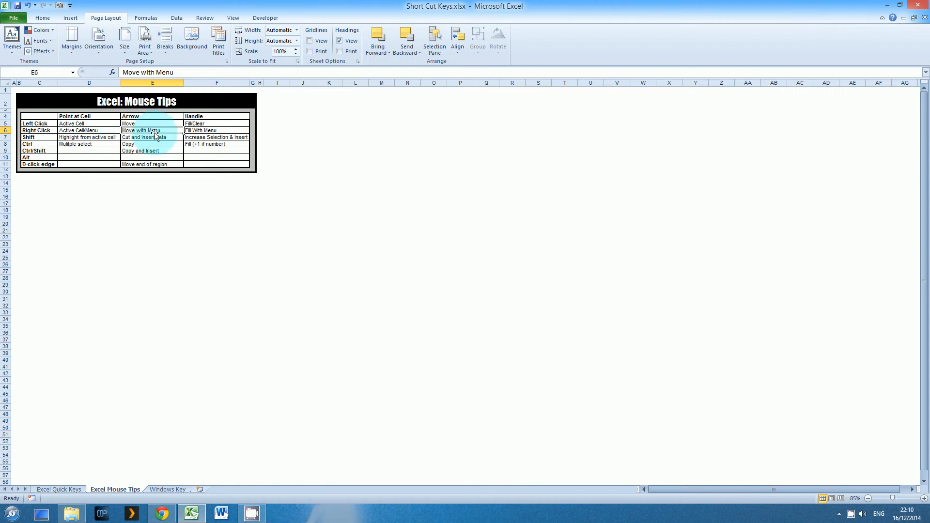
Fill the Fill With Menu text from cell F6 down to F28 and undo the fill
{"action": "left_click", "coordinate": [208, 131]}
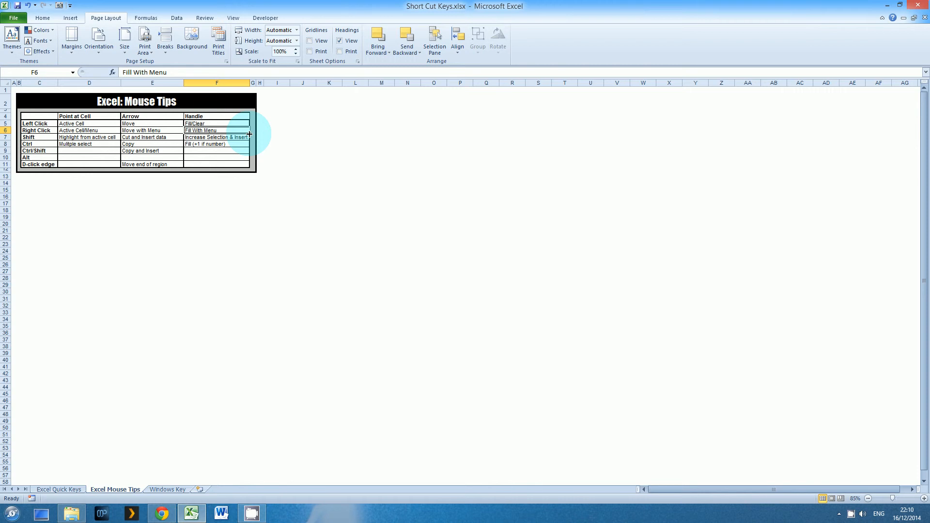
{"action": "left_click_drag", "start_coordinate": [250, 134], "coordinate": [248, 285]}
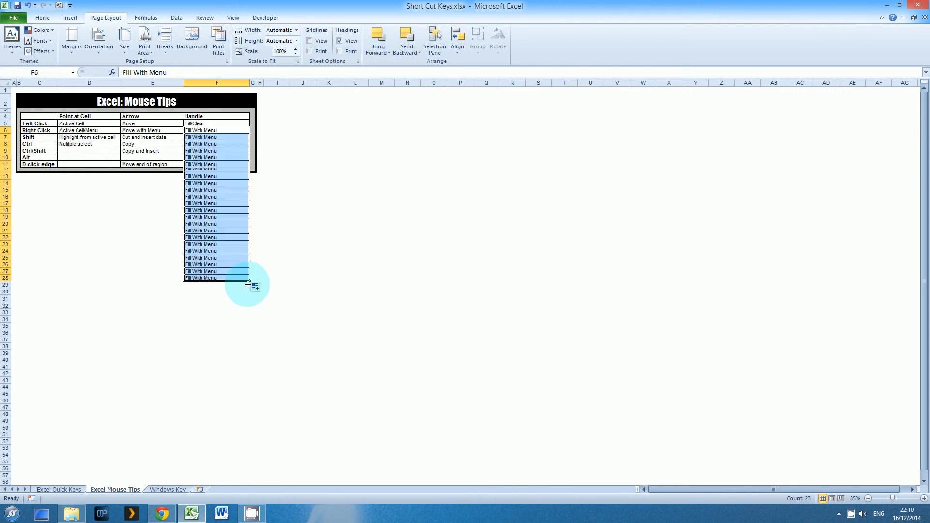
{"action": "key", "text": "ctrl+z"}
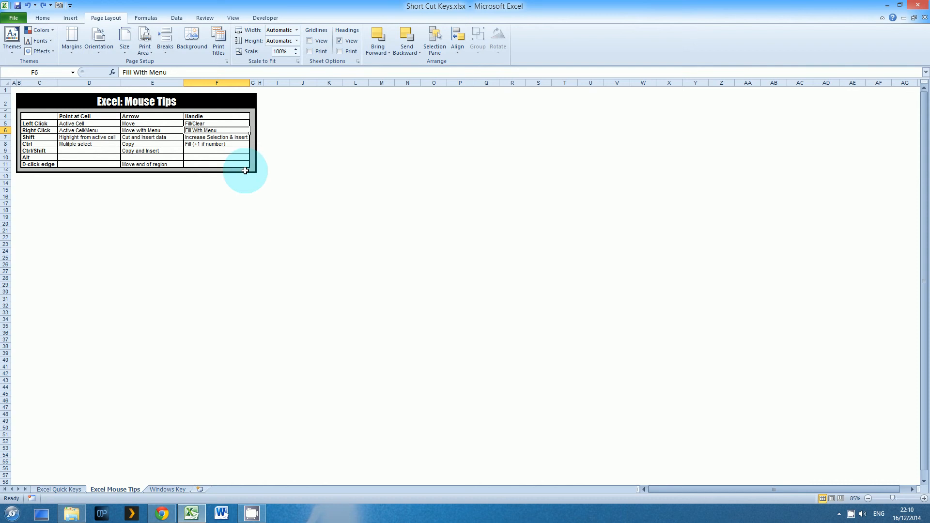
Fill cell F6 down to F22 with the Fill Without Formatting option and undo the fill
{"action": "left_click_drag", "start_coordinate": [250, 132], "coordinate": [244, 240]}
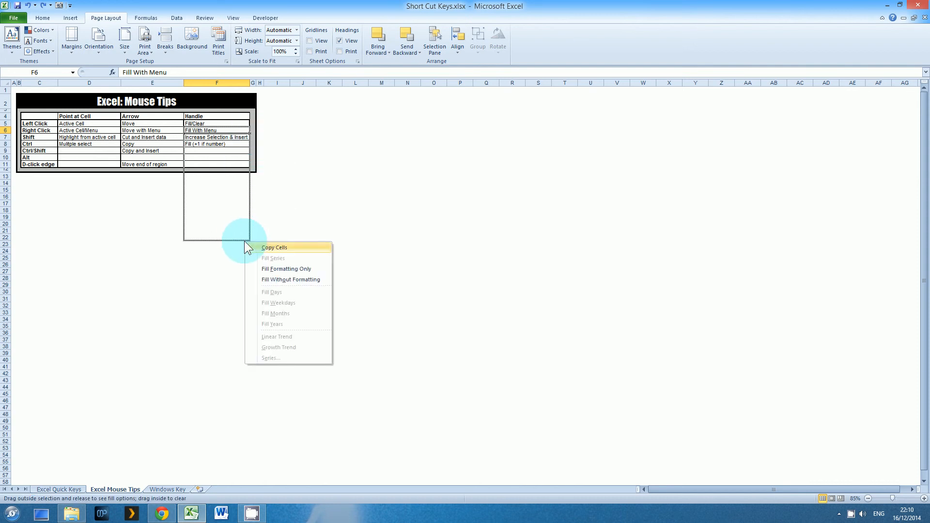
{"action": "left_click", "coordinate": [277, 279]}
{"action": "left_click", "coordinate": [277, 279]}
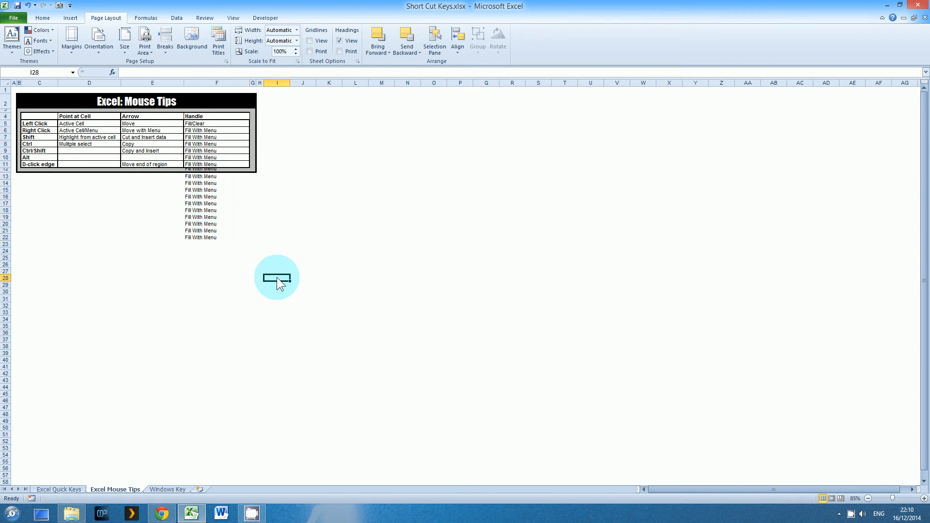
{"action": "key", "text": "ctrl+z"}
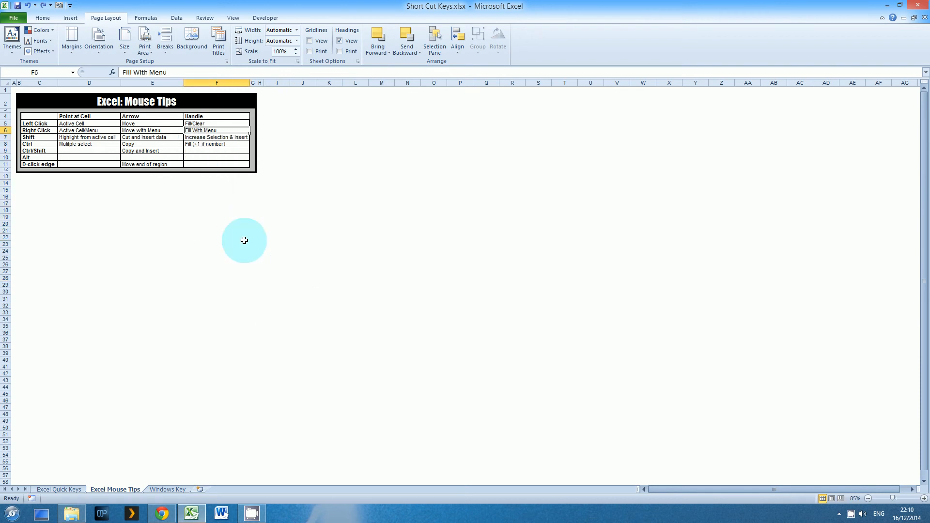
Select the D-click edge, Move, and Copy and Insert entries in the mouse tips table, and highlight cells E6:E8
{"action": "left_click", "coordinate": [36, 165]}
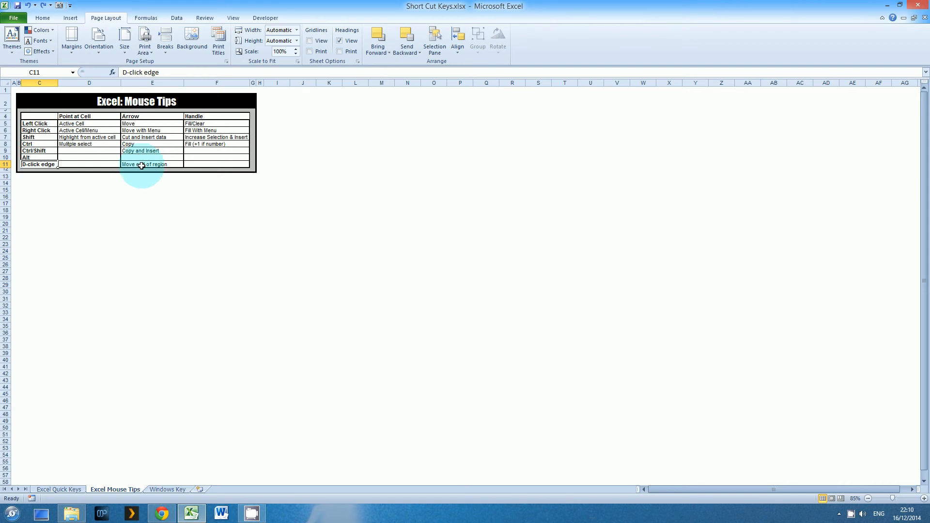
{"action": "left_click", "coordinate": [141, 151]}
{"action": "left_click", "coordinate": [145, 125]}
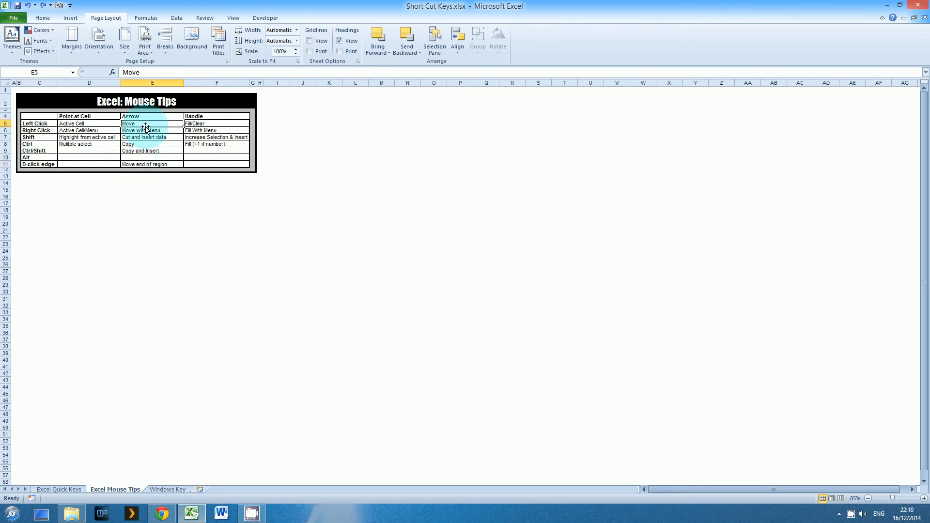
{"action": "left_click", "coordinate": [146, 151]}
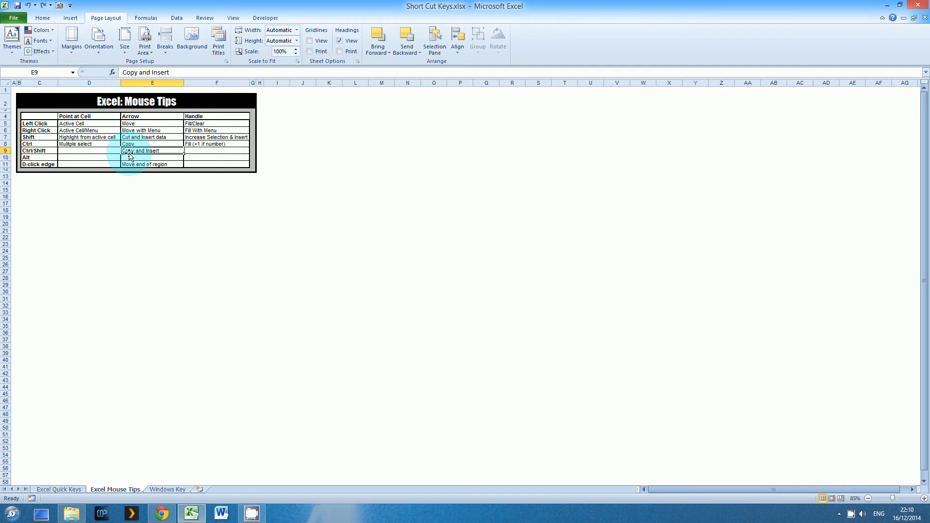
{"action": "left_click_drag", "start_coordinate": [140, 130], "coordinate": [140, 144]}
Select the WINKEY + D entry on the Windows Key sheet, minimize all windows to the desktop and restore them
{"action": "left_click", "coordinate": [173, 490]}
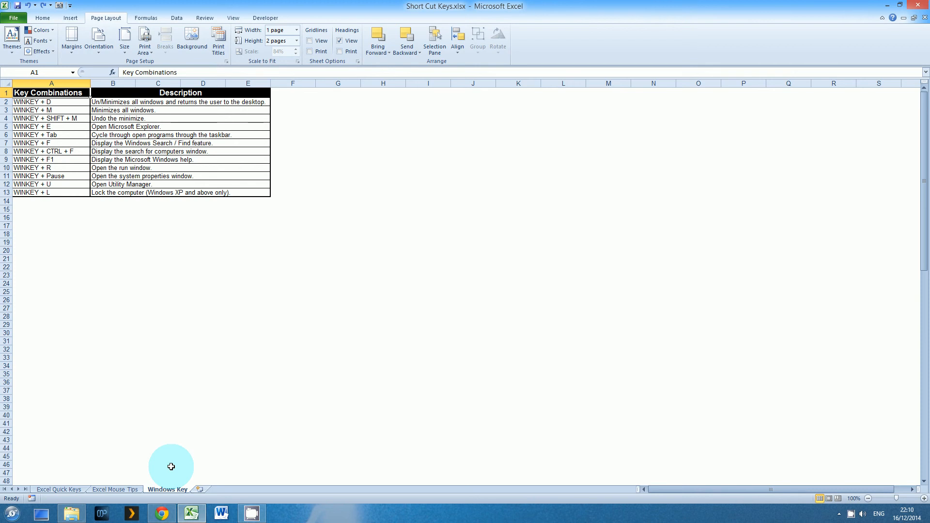
{"action": "left_click", "coordinate": [31, 103]}
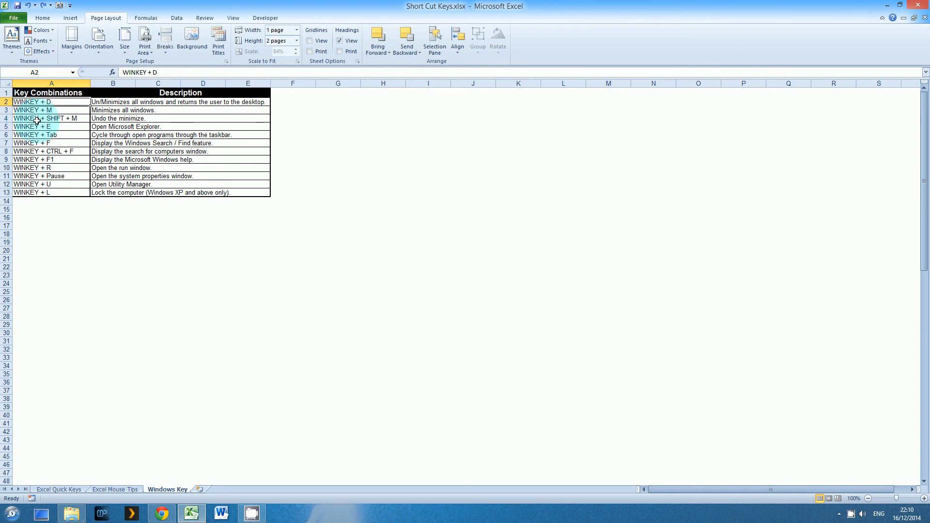
{"action": "key", "text": "super+d"}
{"action": "key", "text": "super+d"}
Cycle back and forth through the workbook's sheets, ending on the Excel Quick Keys sheet
{"action": "key", "text": "ctrl+Page_Up"}
{"action": "key", "text": "ctrl+Page_Up"}
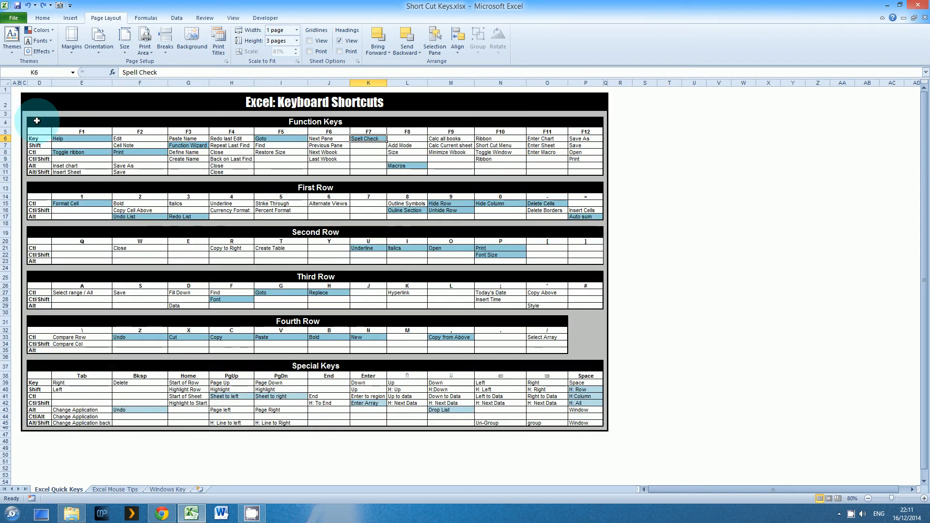
{"action": "key", "text": "ctrl+Page_Down"}
{"action": "key", "text": "ctrl+Page_Down"}
{"action": "key", "text": "ctrl+Page_Up"}
{"action": "key", "text": "ctrl+Page_Up"}
{"action": "key", "text": "ctrl+Page_Down"}
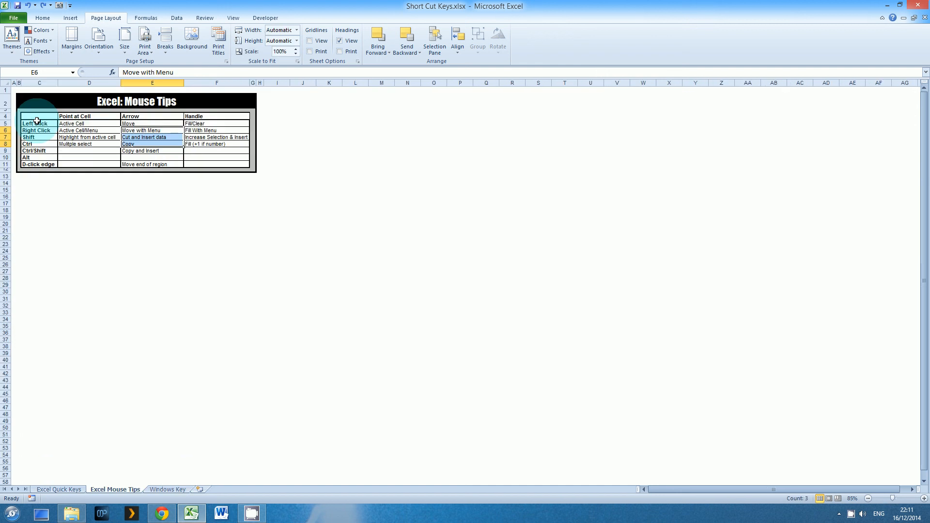
{"action": "key", "text": "ctrl+Page_Up"}
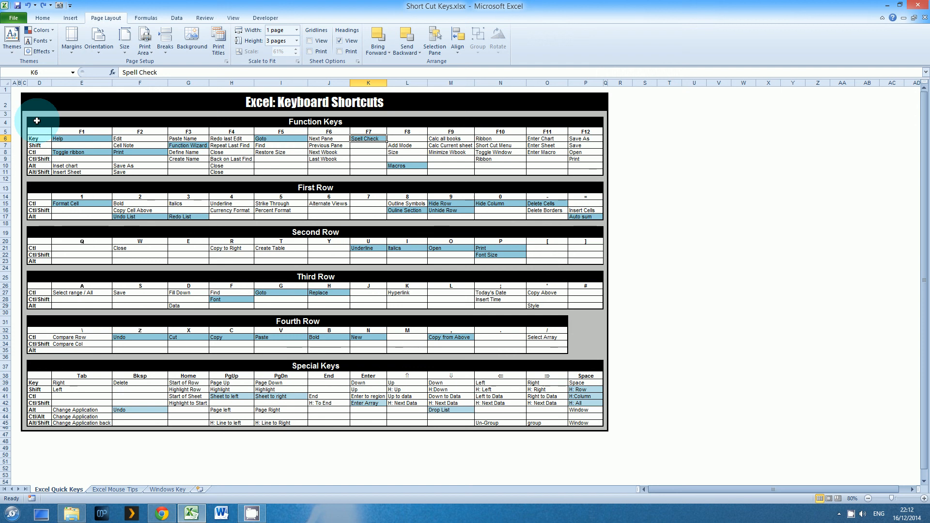
{"action": "left_click", "coordinate": [850, 514]}
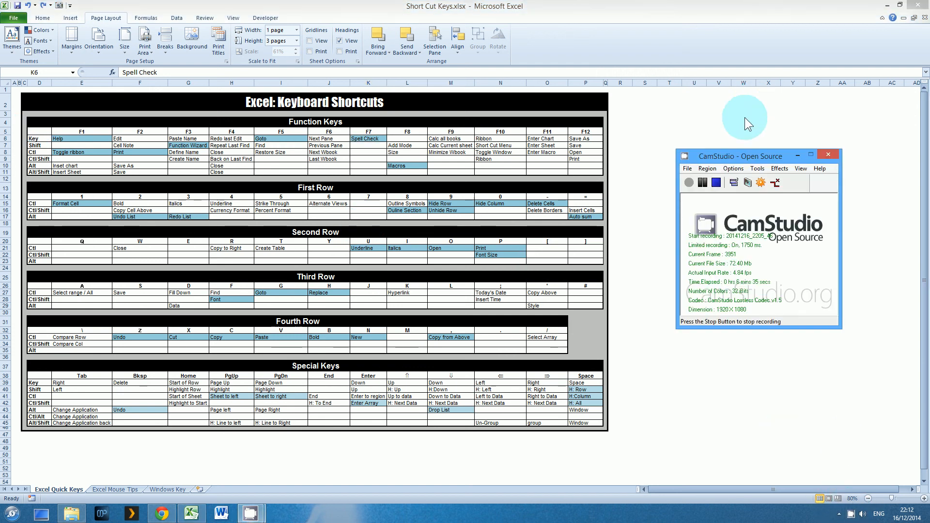